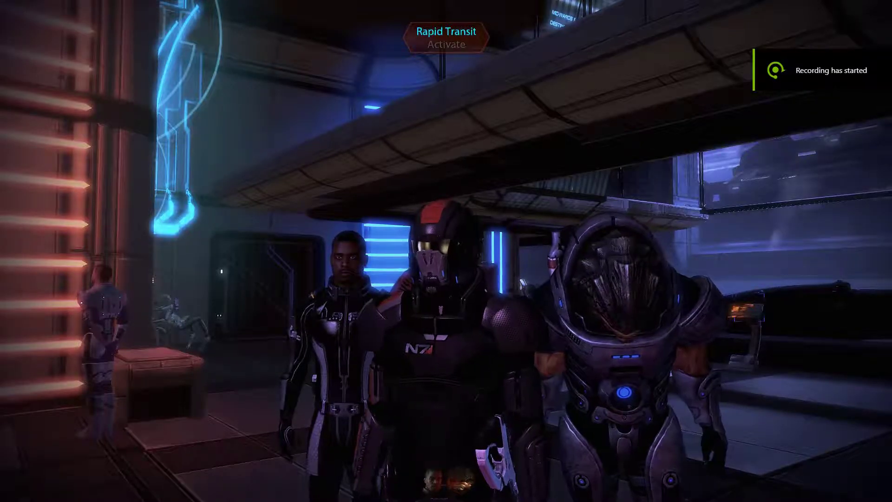
- Toggle the free-flying camera from the console and move it back to frame the squad
key("grave")
key("Up")
key("Return")
key("grave")
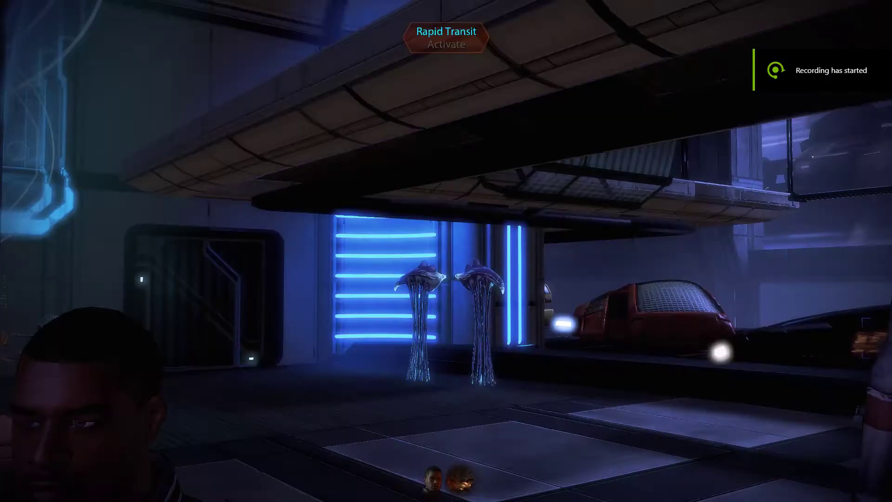
key("s")
type("toggleflycam")
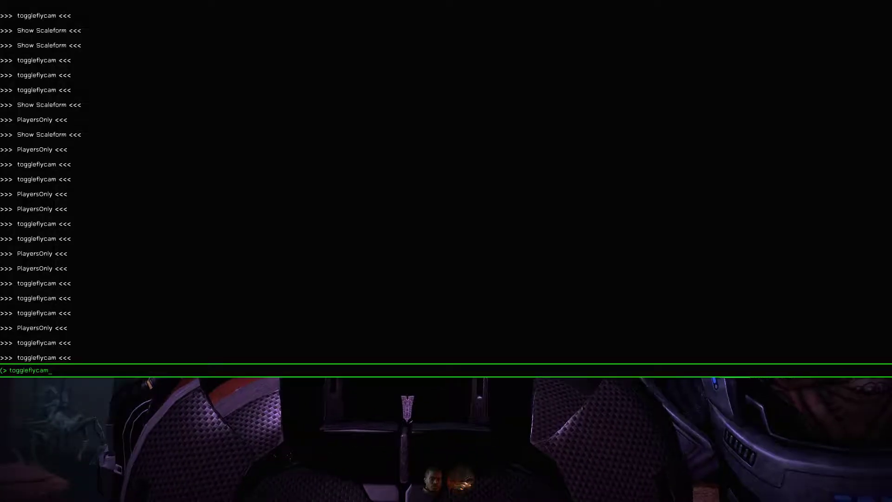
- End the customs officer conversation with Goodbye and switch to ME3Explorer
key("Return")
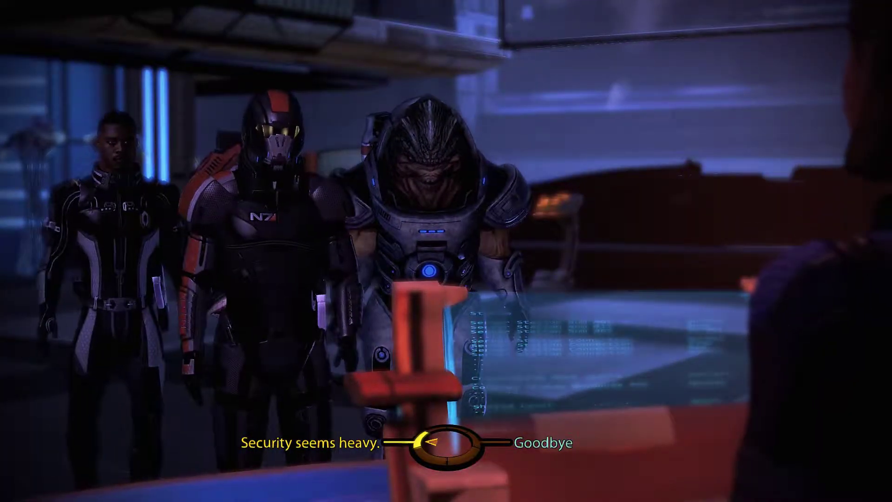
key("space")
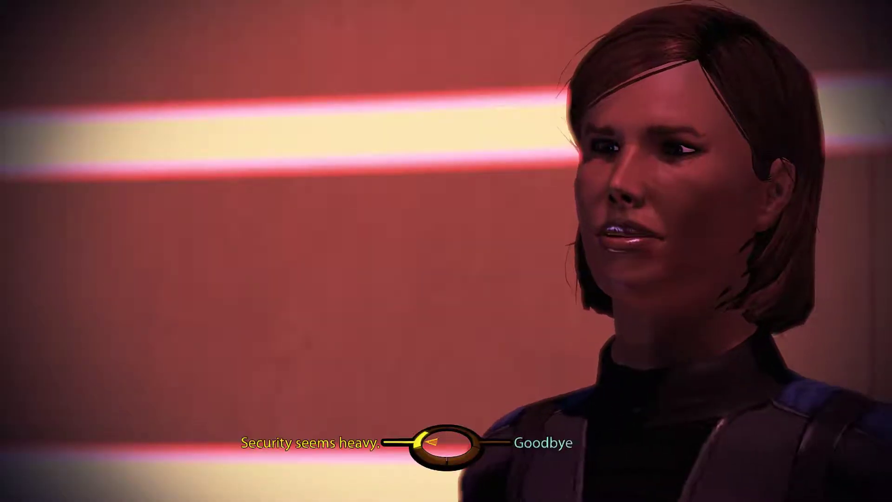
left_click(543, 443)
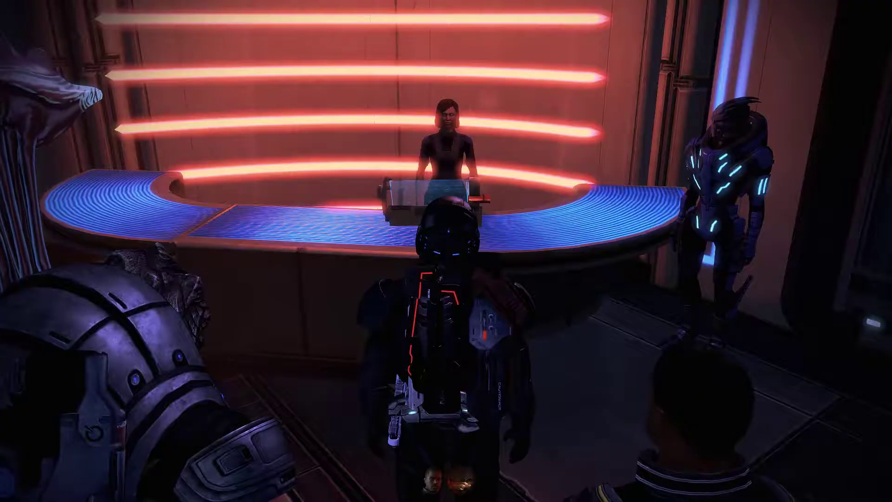
key("alt+Tab")
key("alt+Tab")
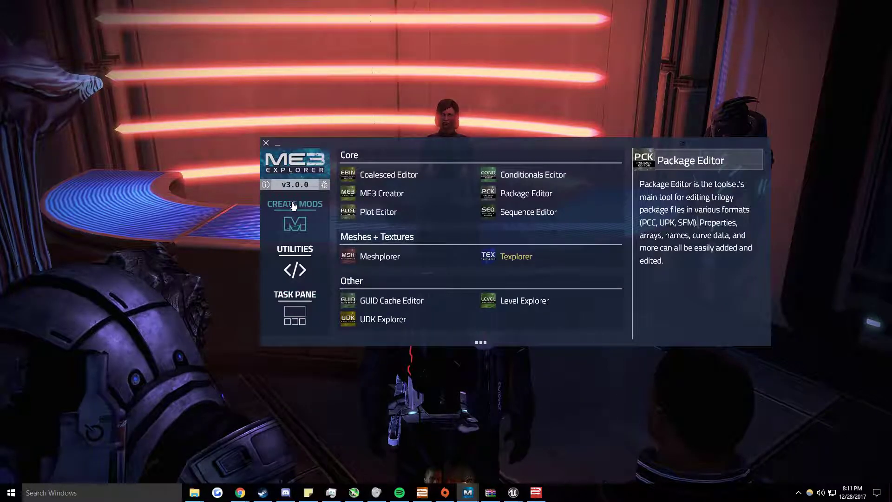
mouse_move(383, 320)
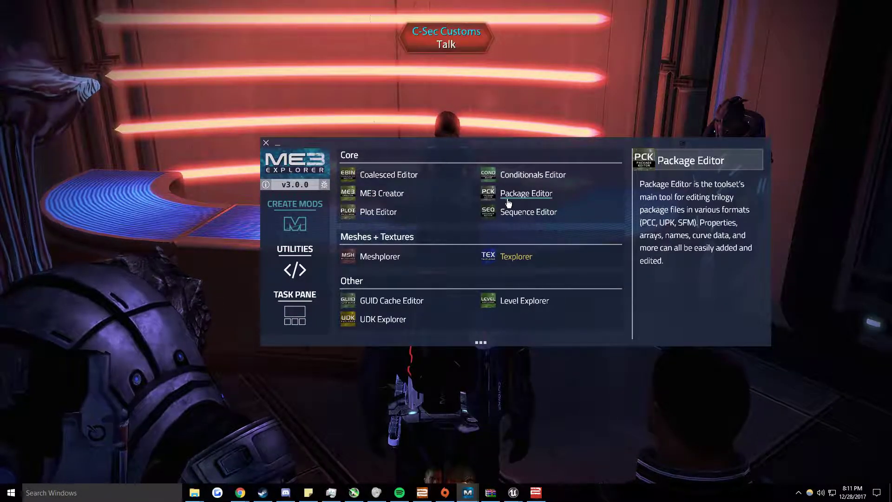
- Load BIOG_HMM_HGR_SHP_R - Copy.pcc from CookedPC into the Package Editor
left_click(511, 202)
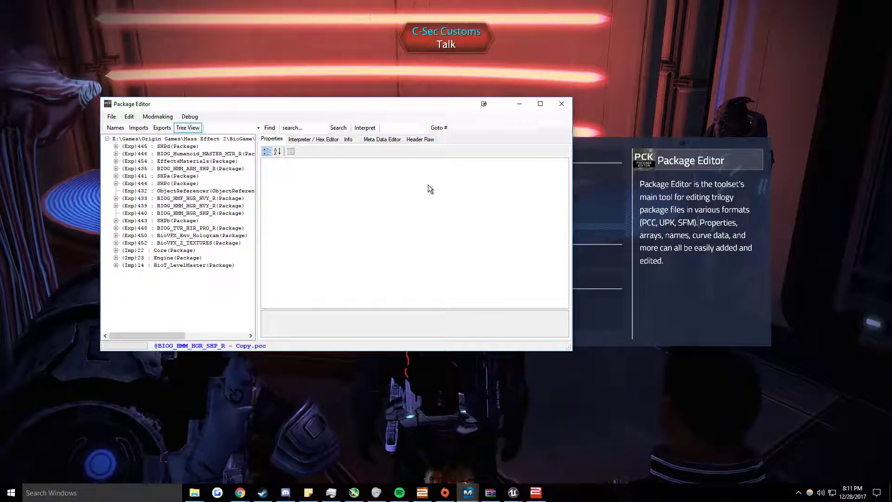
left_click(112, 116)
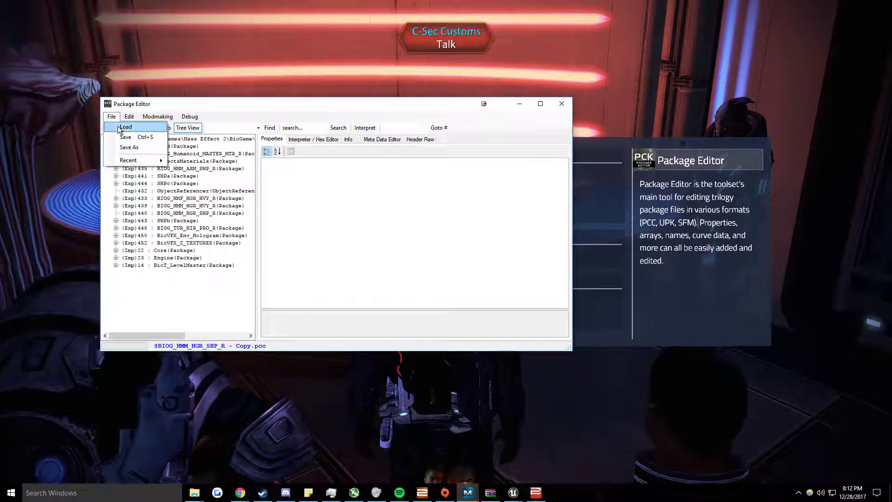
left_click(120, 128)
type("B")
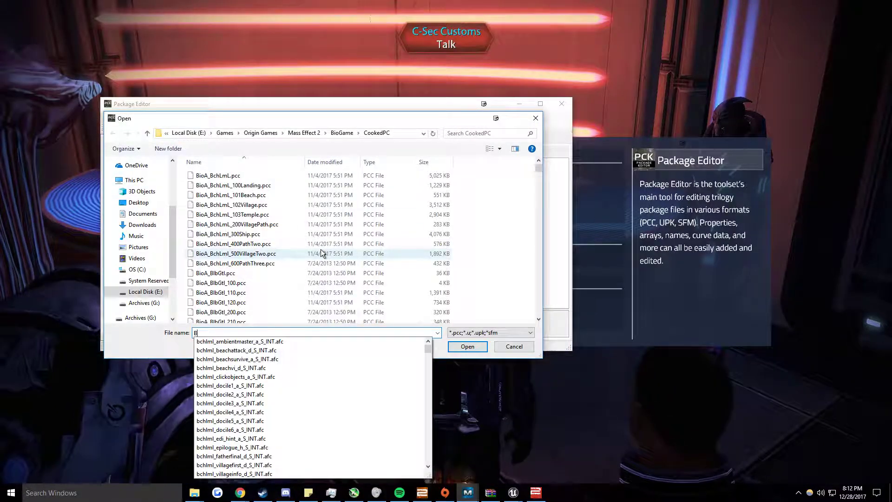
type("ioG_HMM")
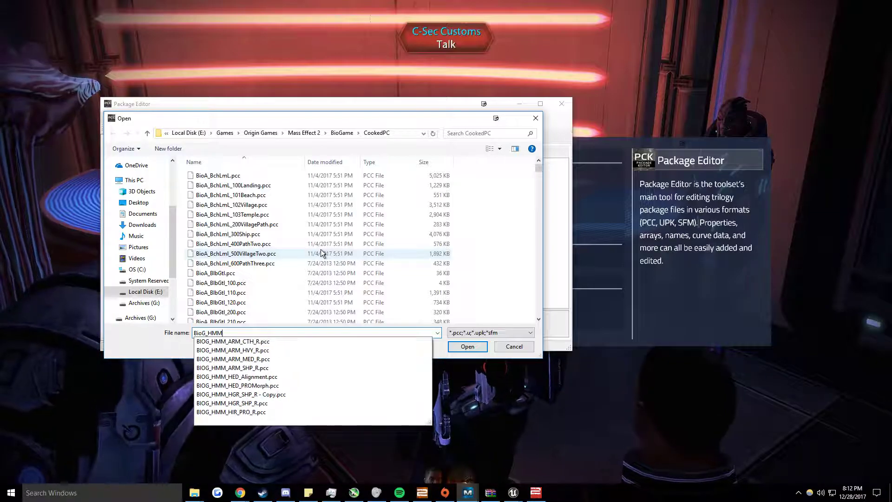
type("_HGR")
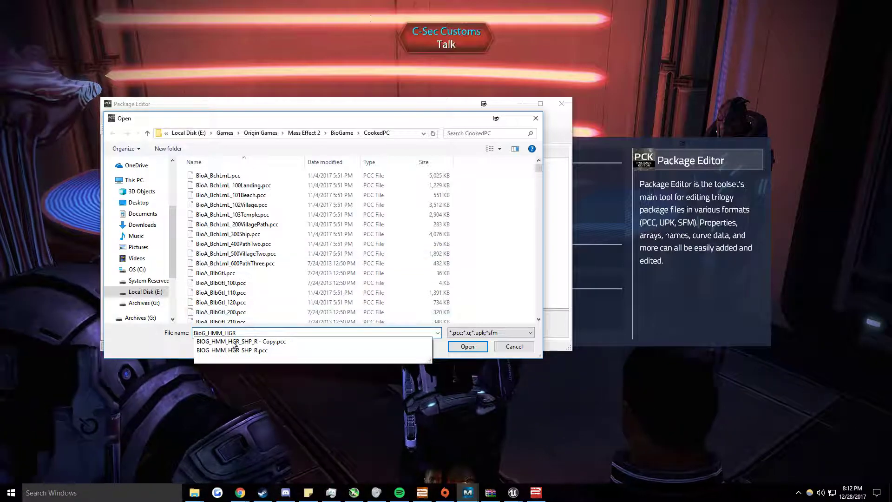
left_click(243, 342)
left_click_drag(256, 333, 196, 333)
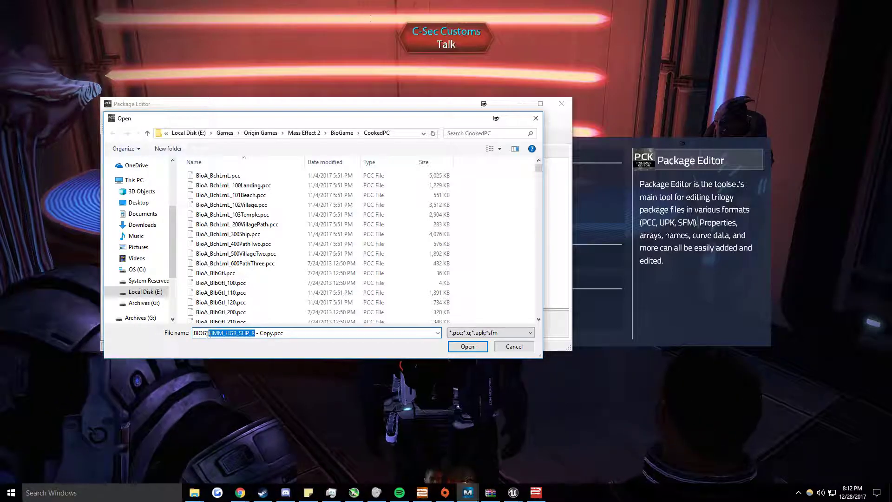
left_click(463, 346)
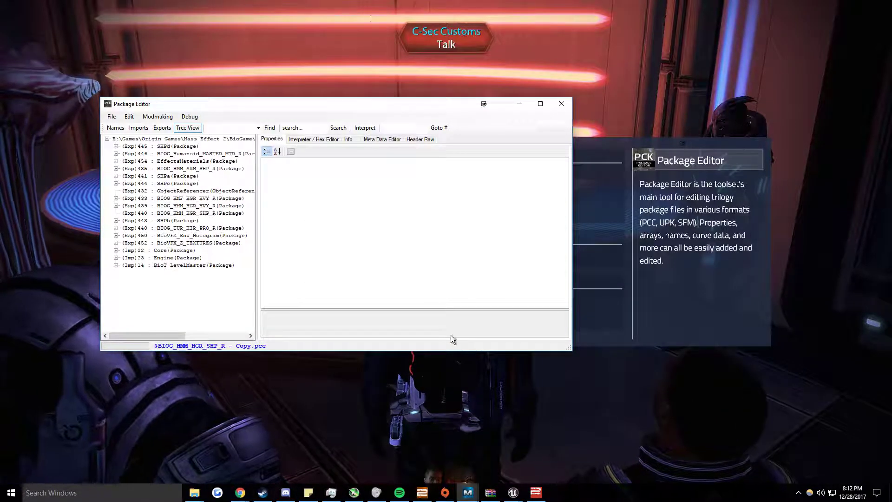
- Maximize the editor, expand export 441 SHPa and show HMM_VSR_SHPa_MAT_1a's property tree
left_click(537, 106)
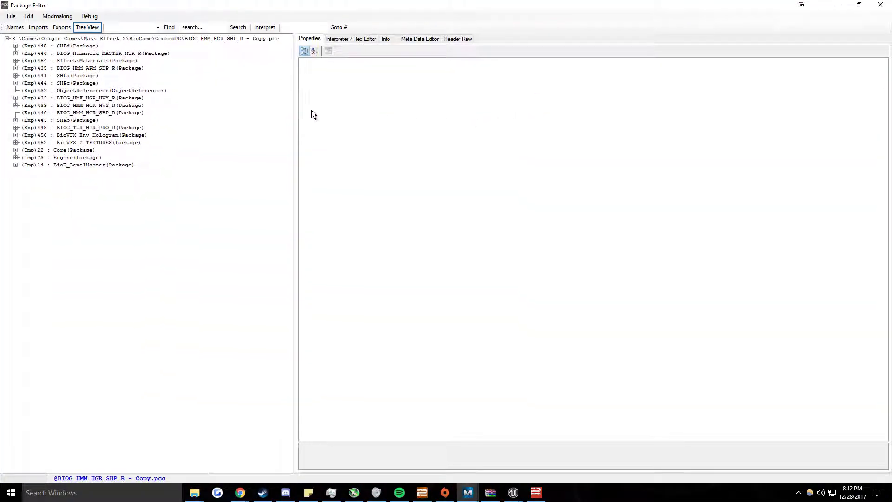
left_click(59, 77)
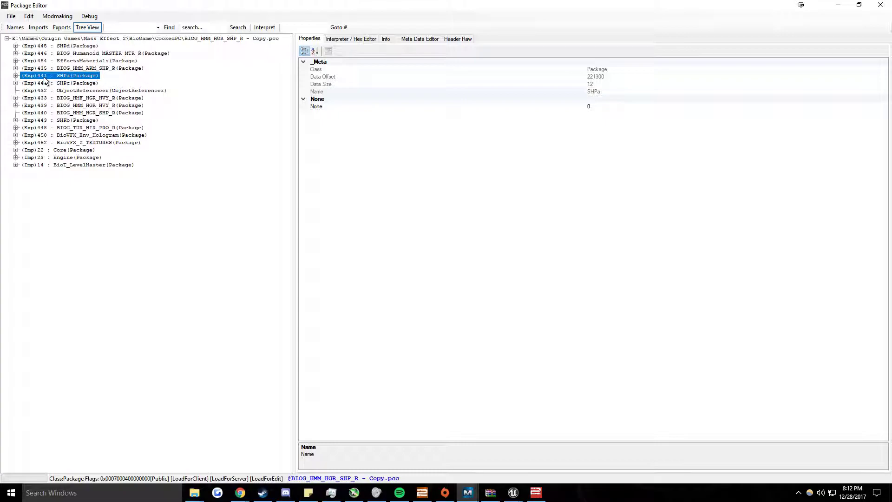
left_click(15, 76)
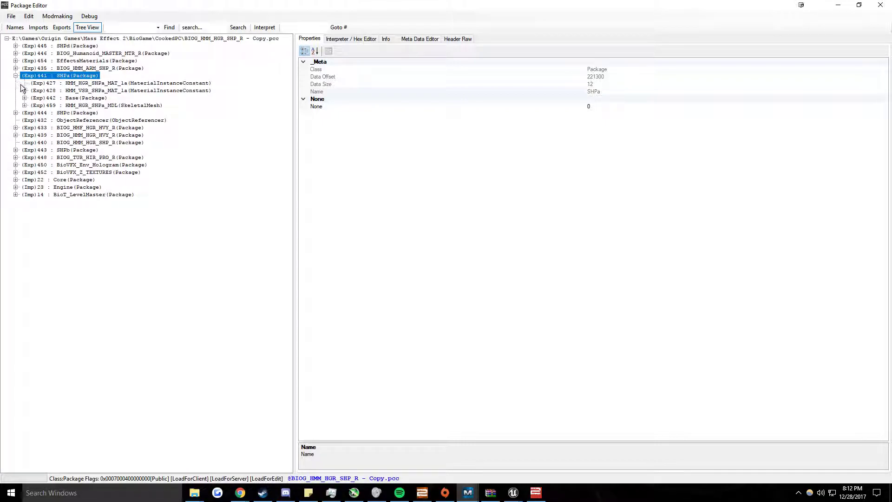
left_click(72, 91)
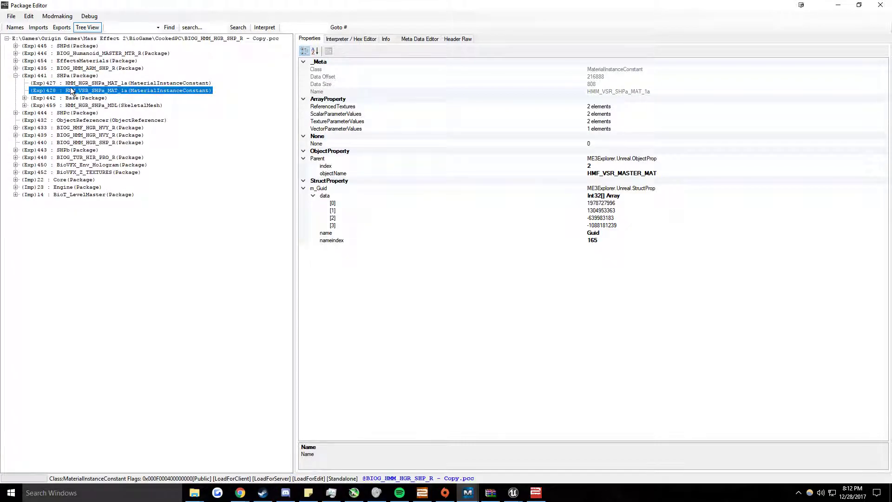
left_click(344, 38)
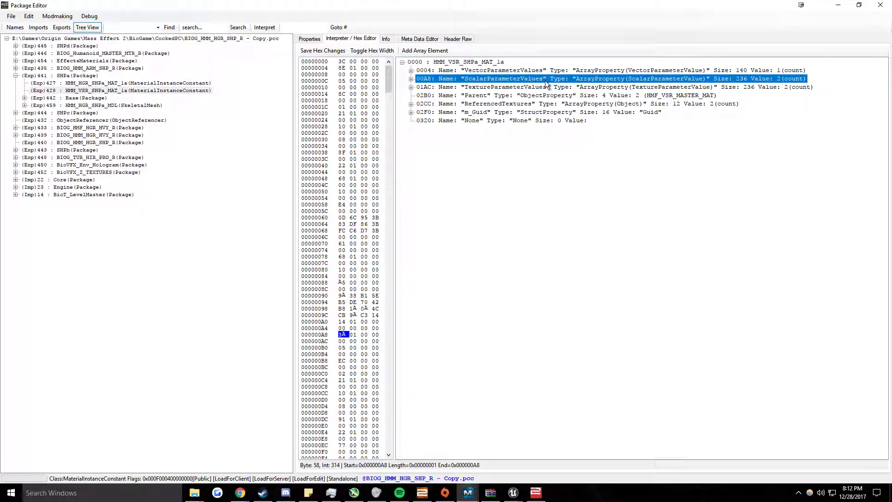
- Expand ScalarParameterValues and entry 1, then select VSR_Opacity's 0.55 value for editing
left_click(411, 79)
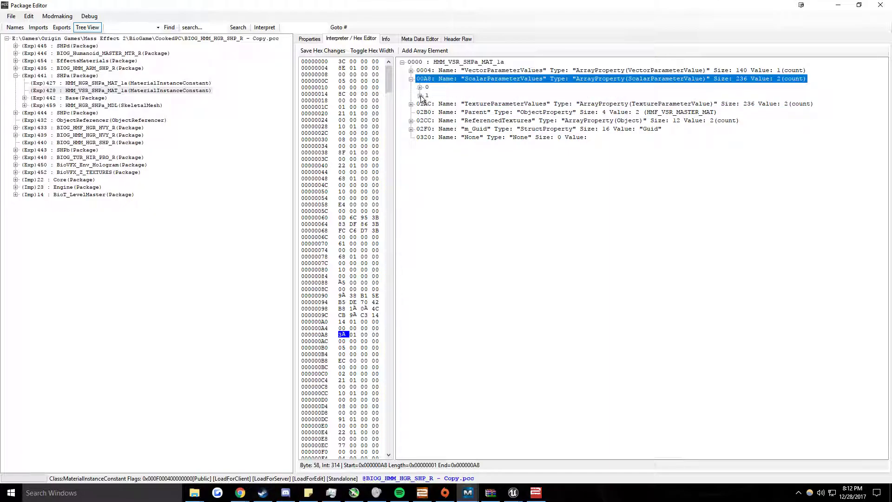
left_click(420, 96)
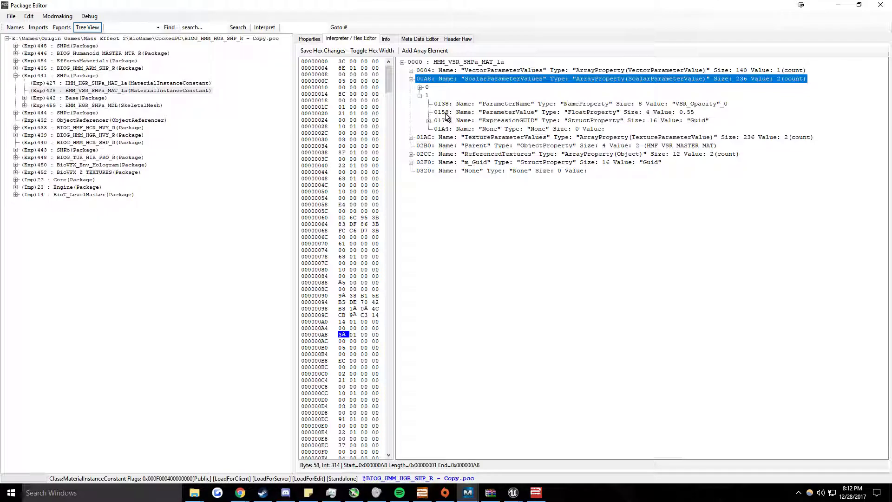
left_click(682, 113)
type("1")
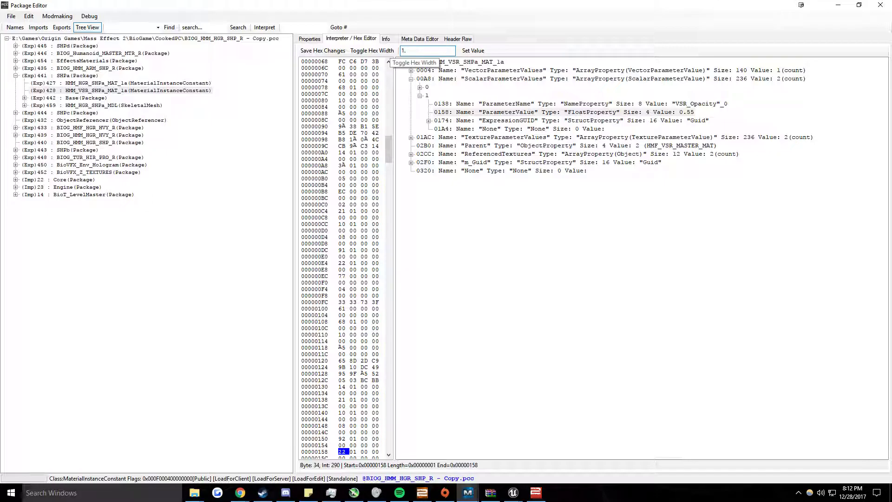
- Apply 1.0 as VSR_Opacity's value, save the package, and return to Mass Effect 2
key("Tab")
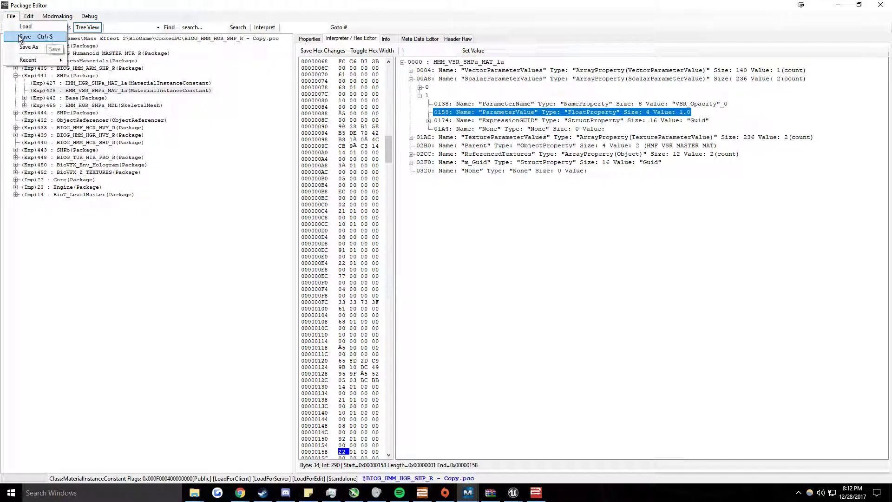
left_click(135, 6)
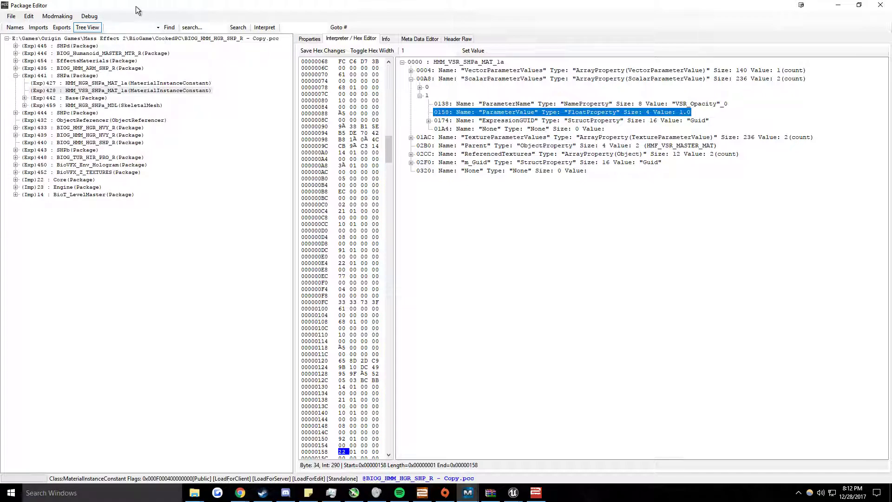
key("alt+Tab")
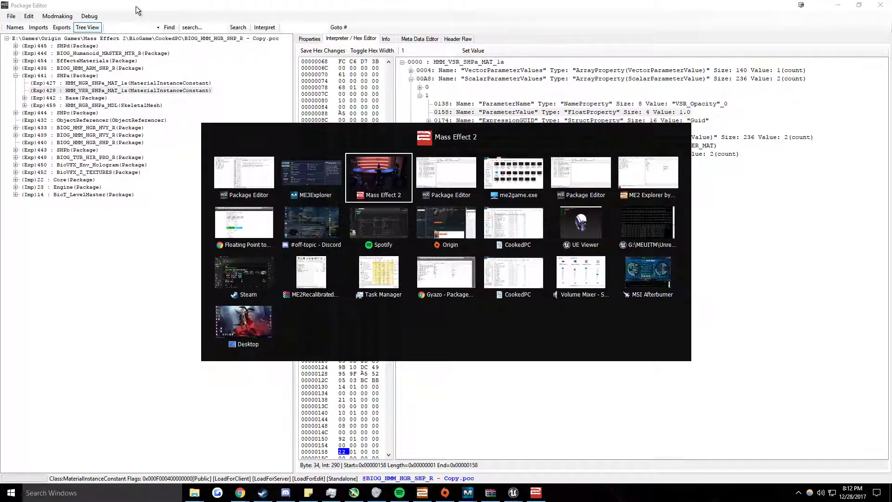
key("alt+Tab")
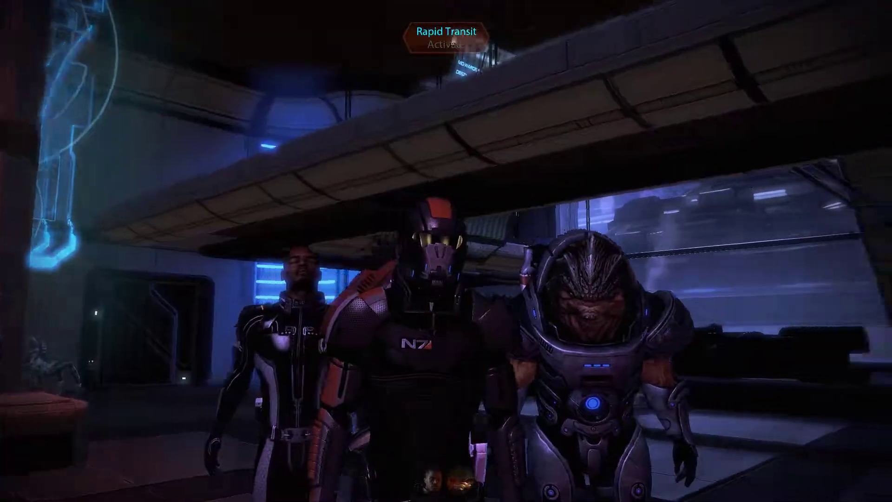